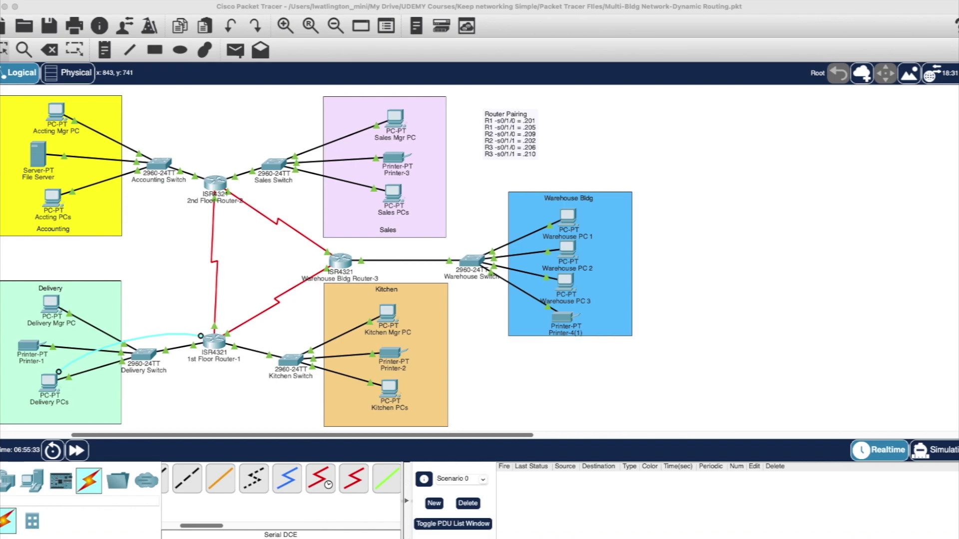
Open 1st Floor Router-1's CLI and exit twice back to the privileged EXEC prompt.
click(213, 366)
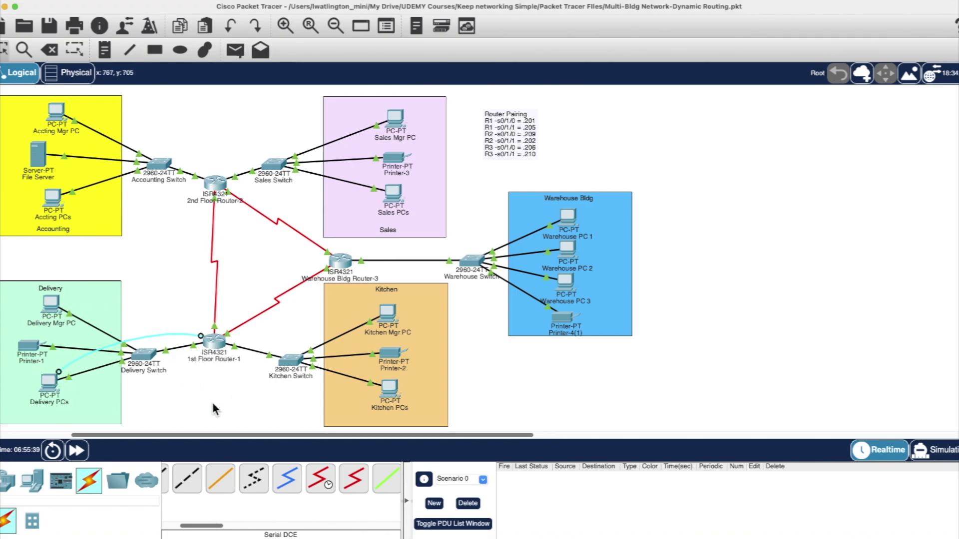
click(216, 346)
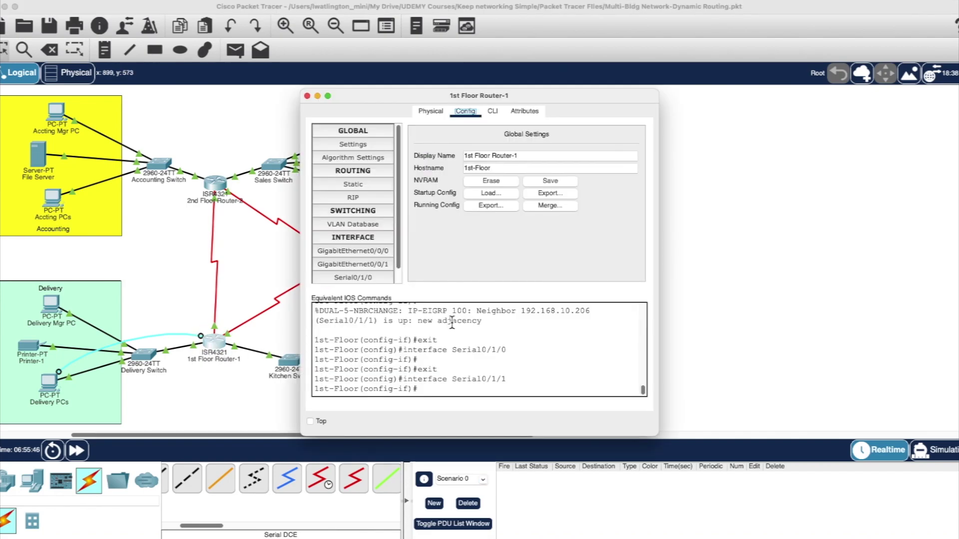
click(494, 112)
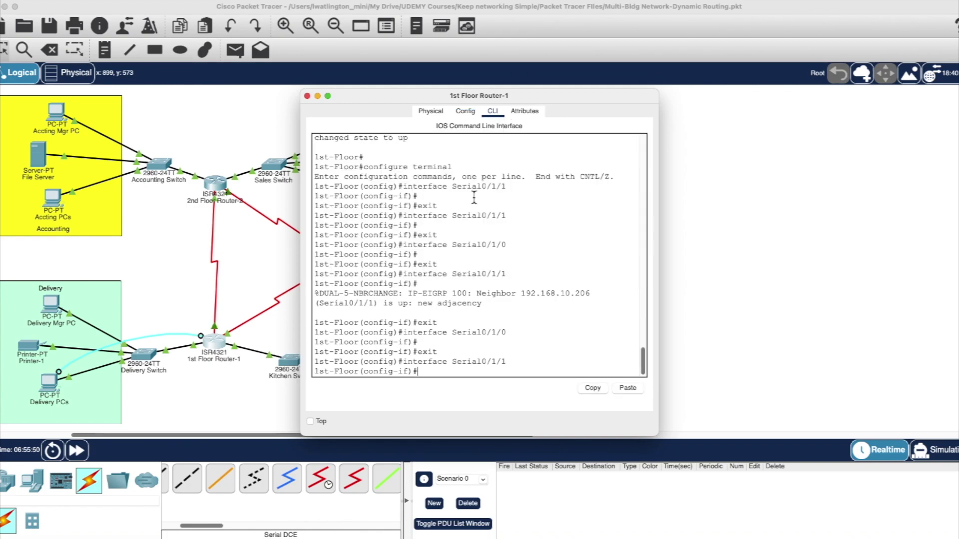
text(e)
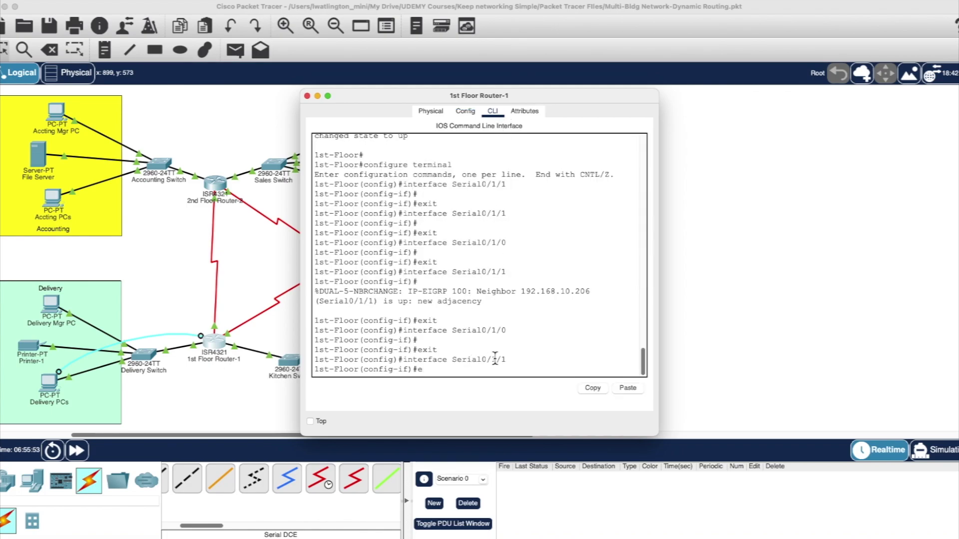
text(xit)
key(Return)
text(e)
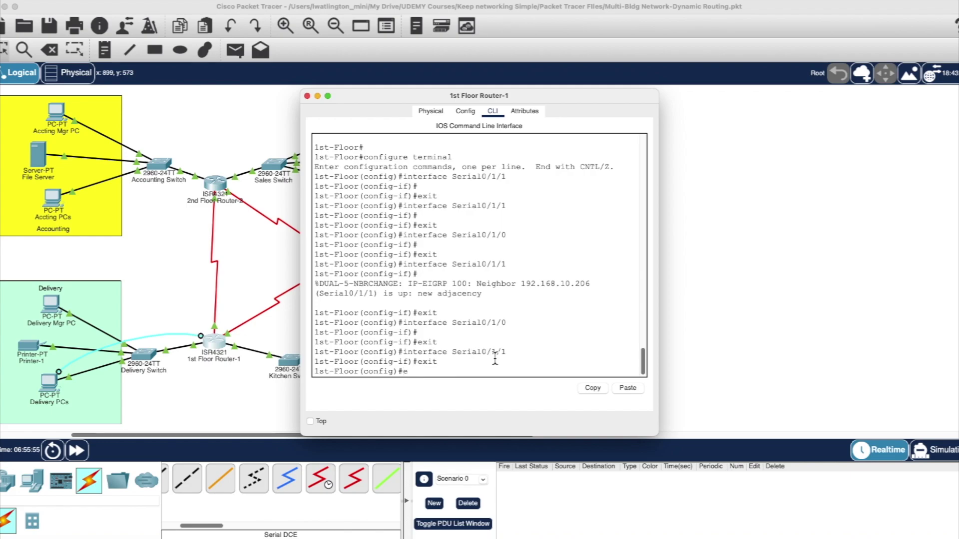
text(xit)
key(Return)
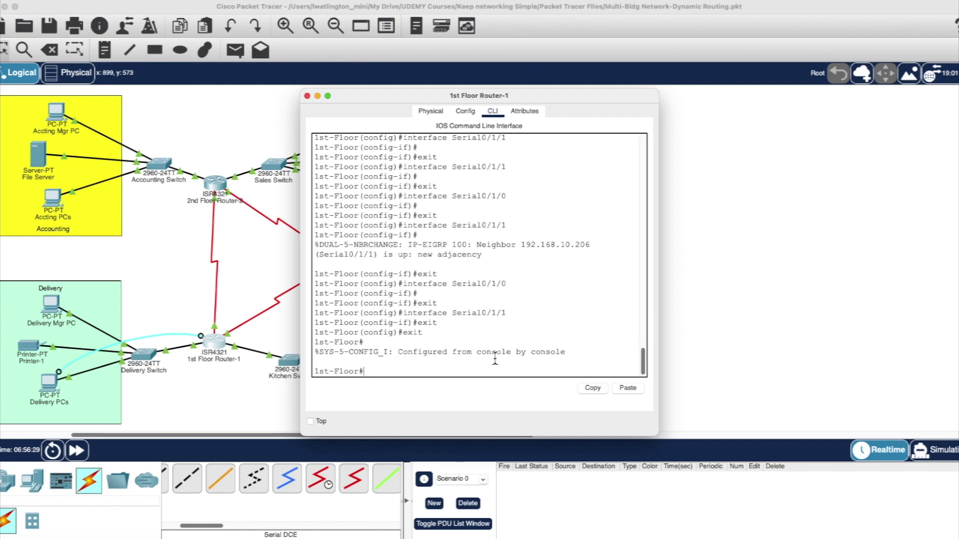
Enter global configuration with conf t and create DHCP pool mypool.
drag(382, 98, 608, 107)
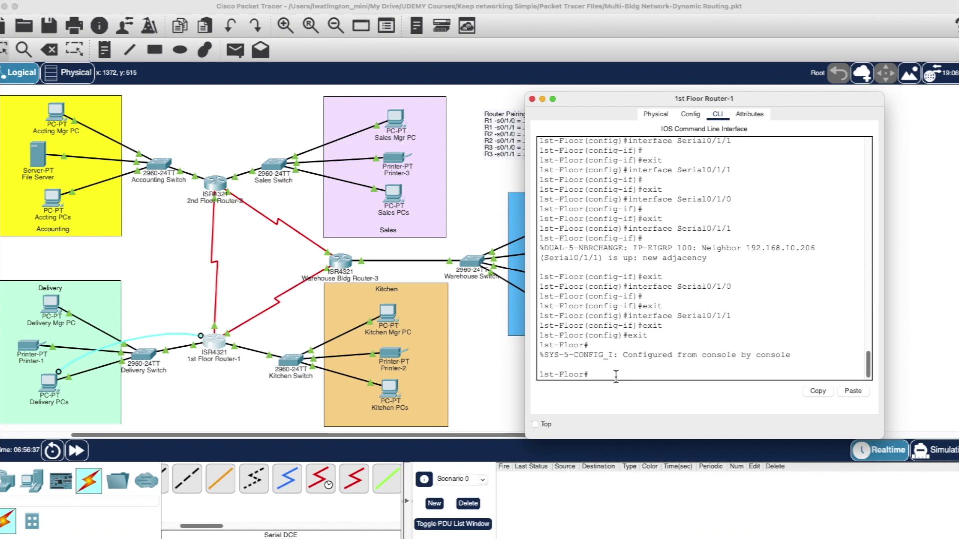
text(conf t)
key(Return)
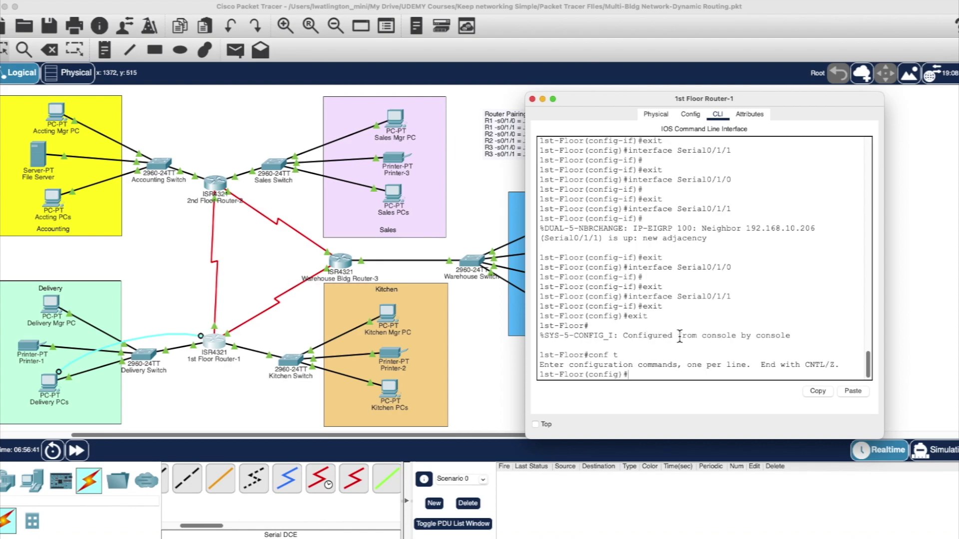
text(ip dhcp)
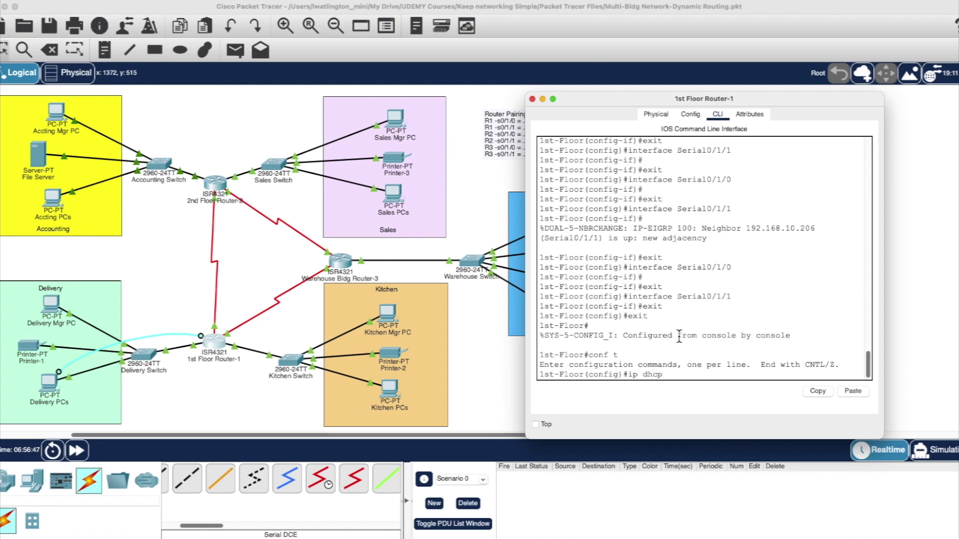
text( pool)
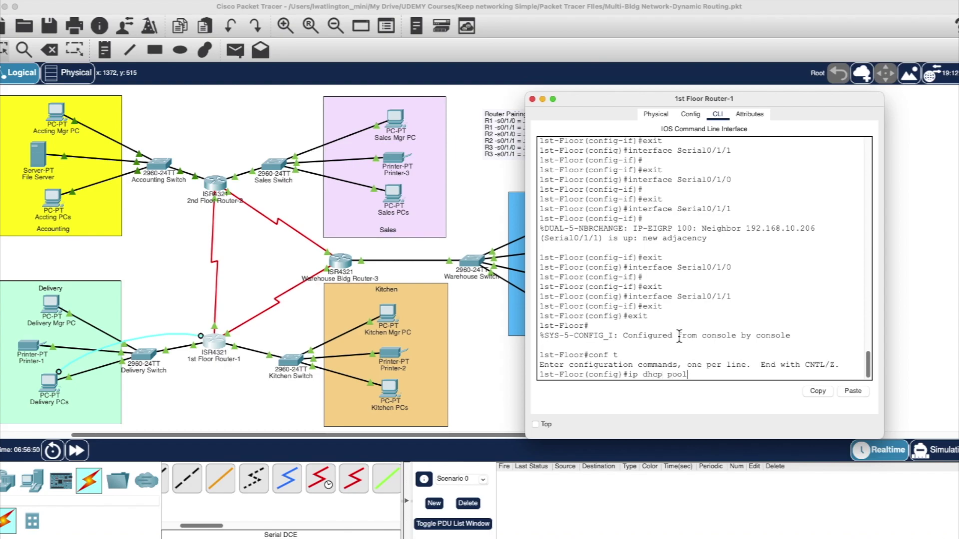
text( mypool)
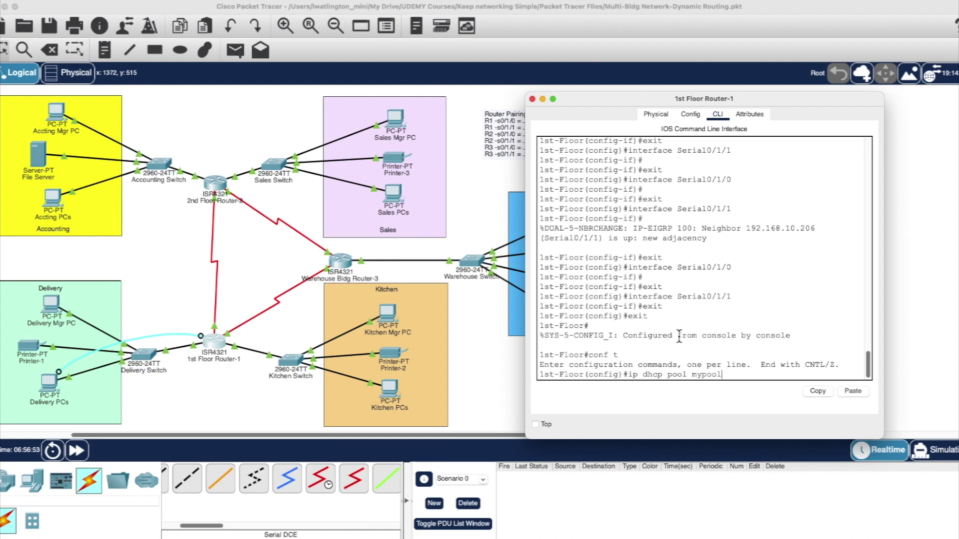
key(Return)
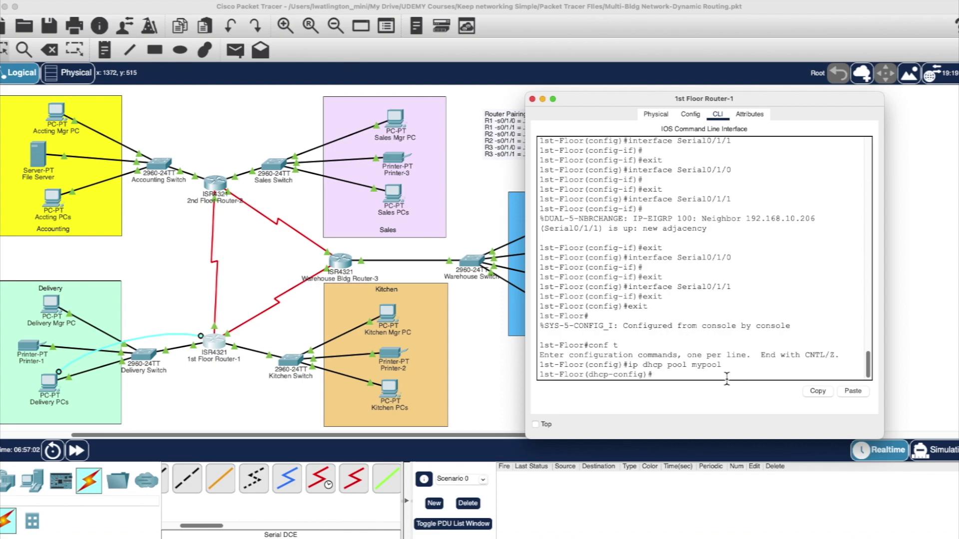
Give mypool network 192.168.10.0 255.255.255.192 and default router 192.168.10.1.
text(network 192.168)
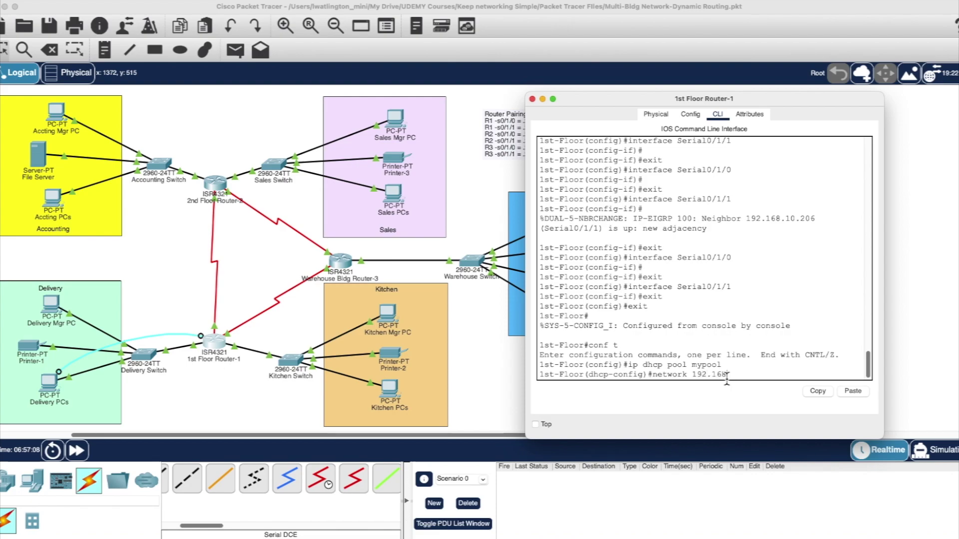
text(.10)
text(0)
text(255.22)
key(BackSpace)
key(BackSpace)
text(55.255)
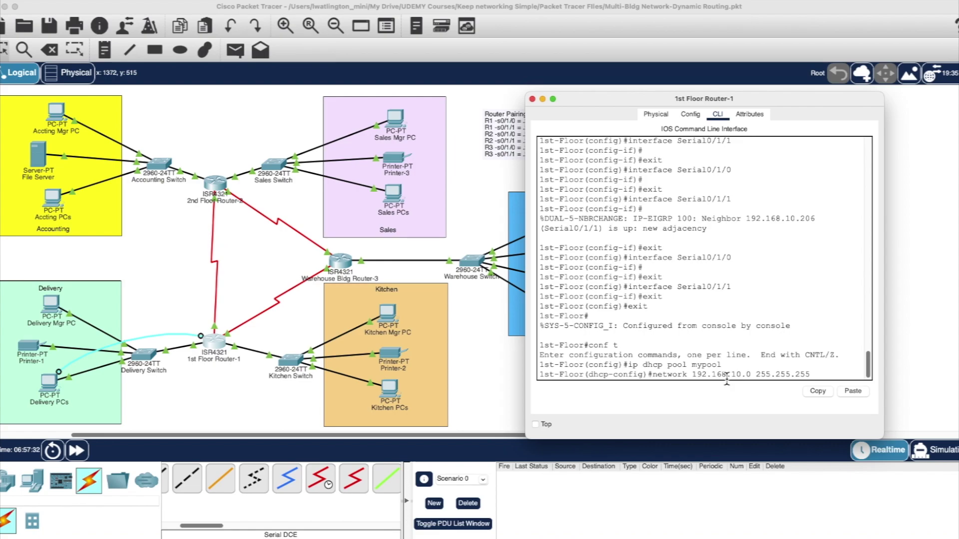
text(.192)
key(Return)
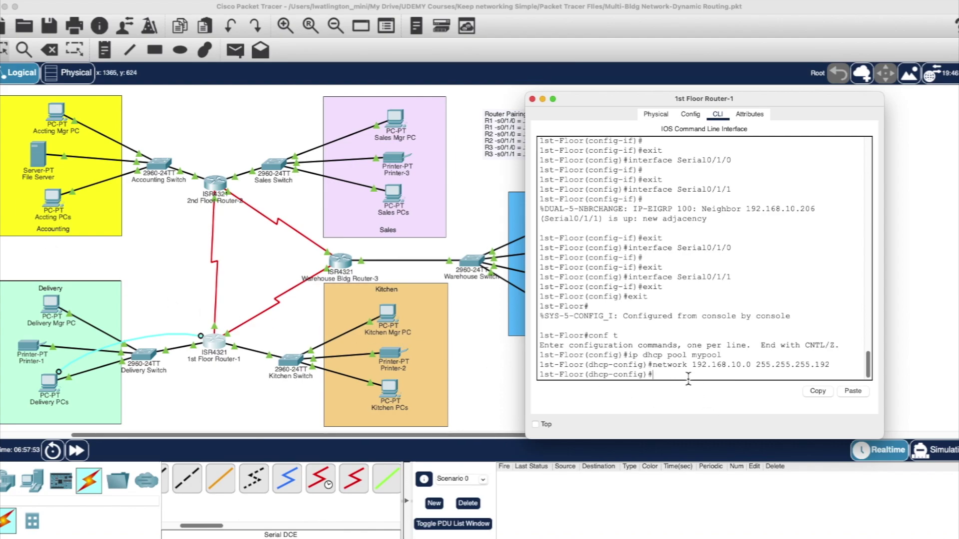
text(default-route 192.168.10)
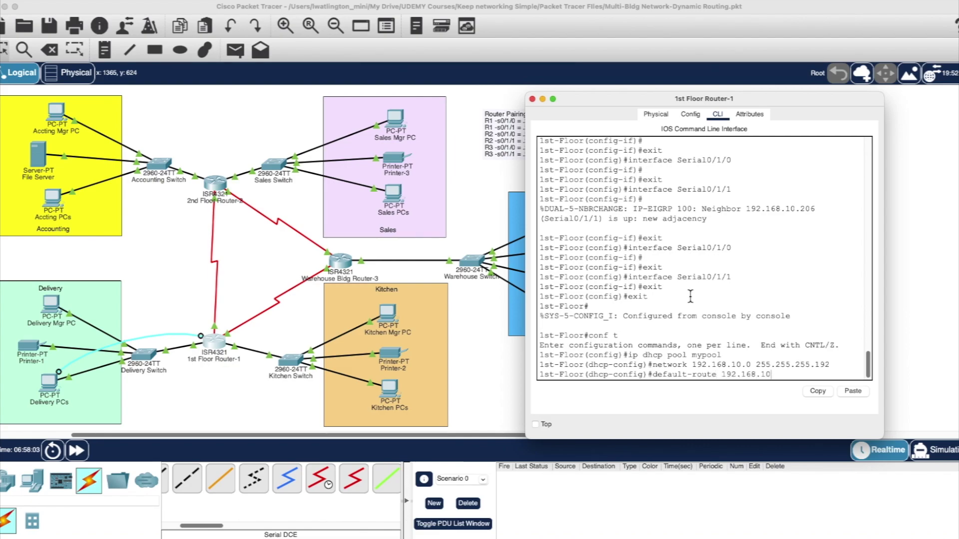
text(.1)
key(Return)
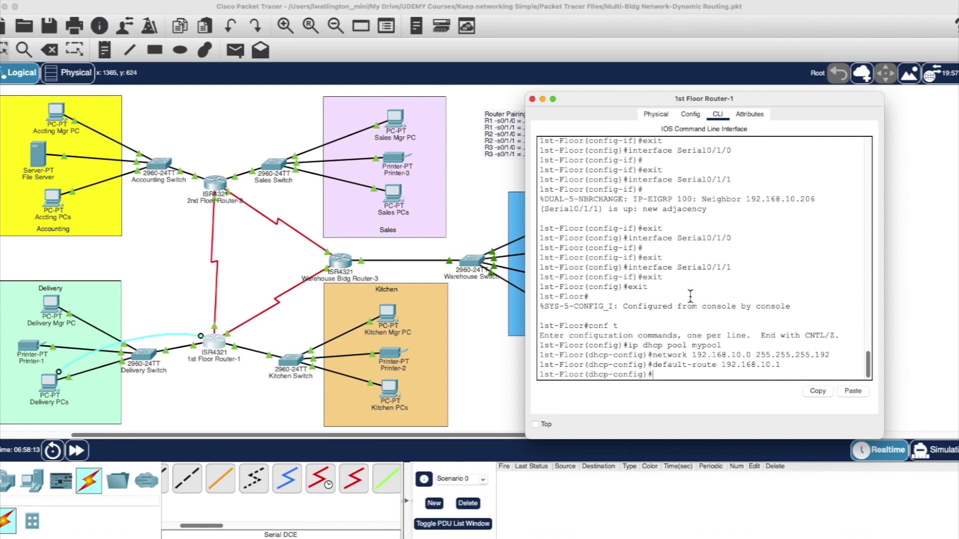
text(exit)
key(Return)
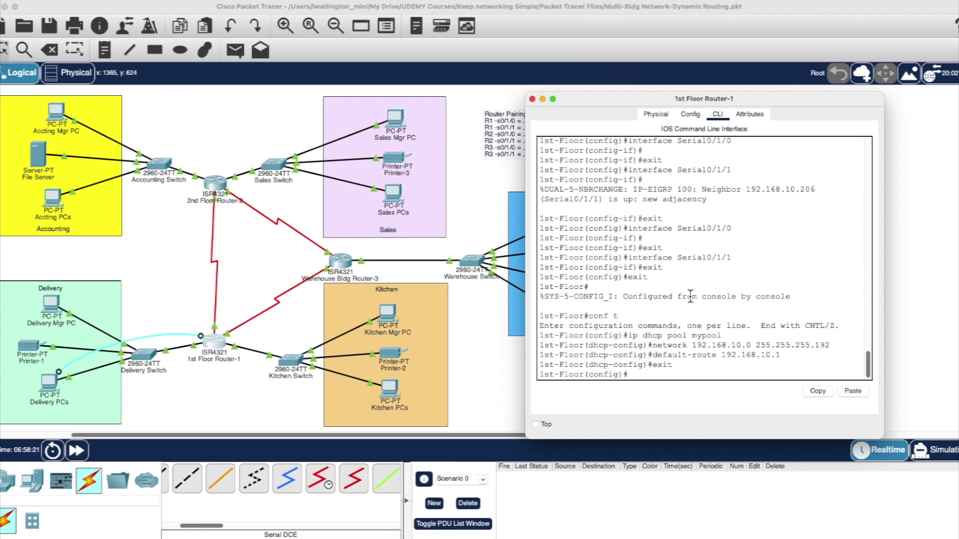
Create pool mypool2 with network 192.168.10.64 255.255.255.224 and default router 192.168.10.65.
text(ip dhcp pool mypool2)
key(Return)
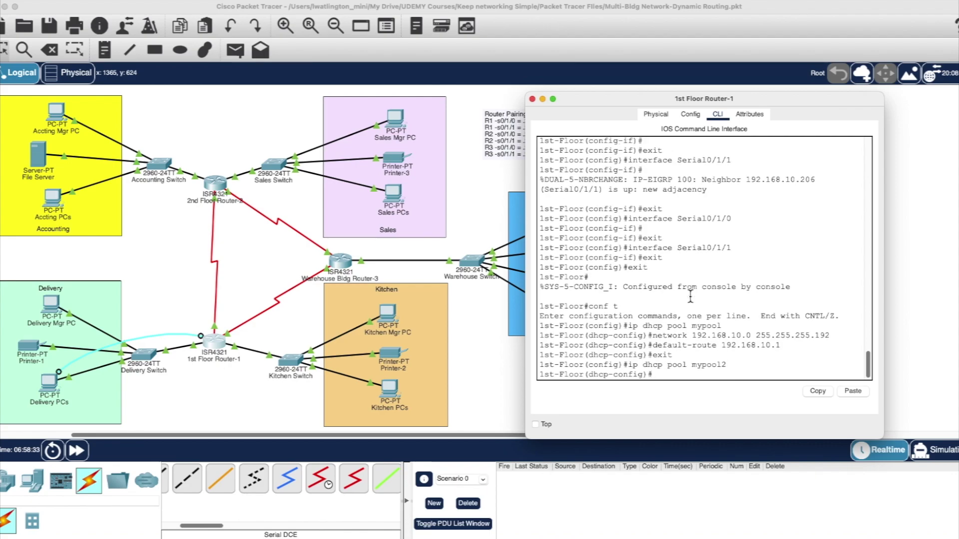
text(network)
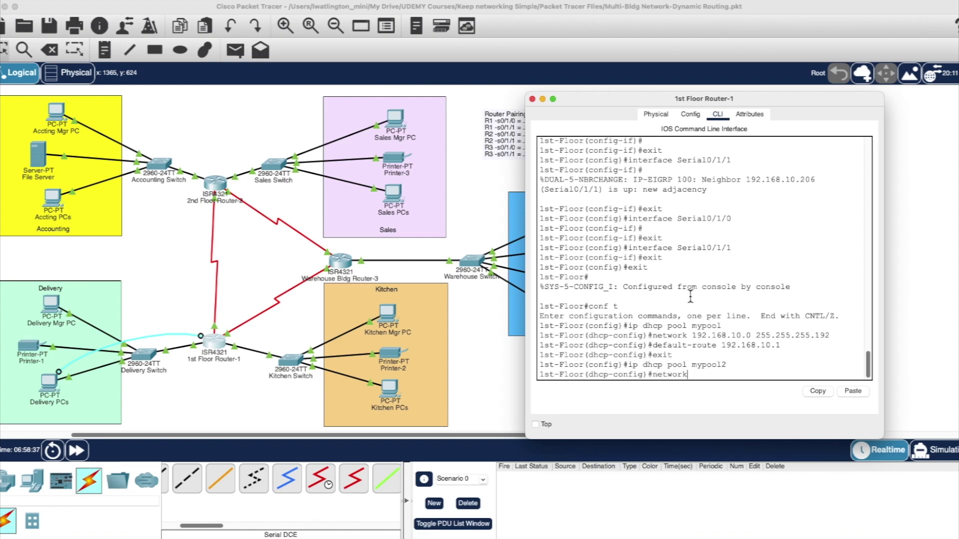
text( 192)
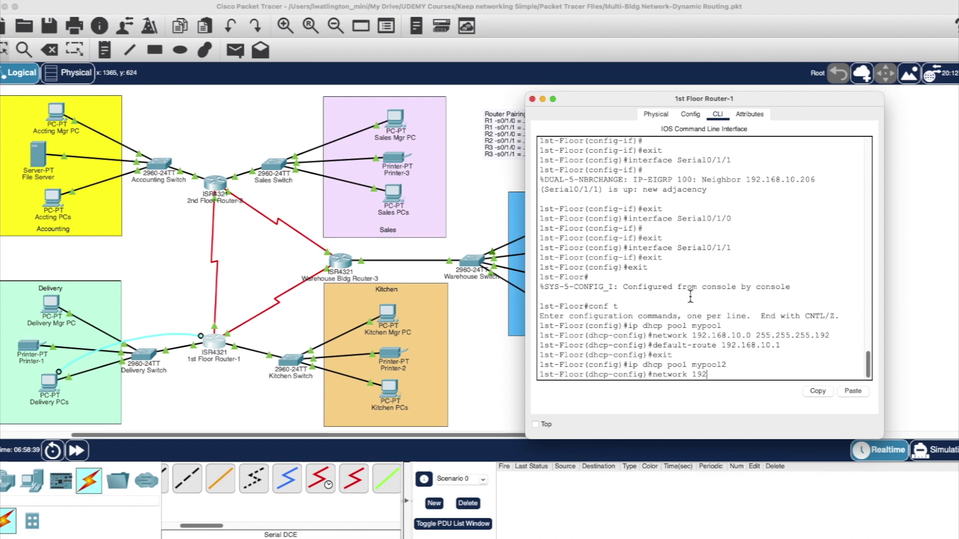
text(.168.10.64)
text(255.255.2)
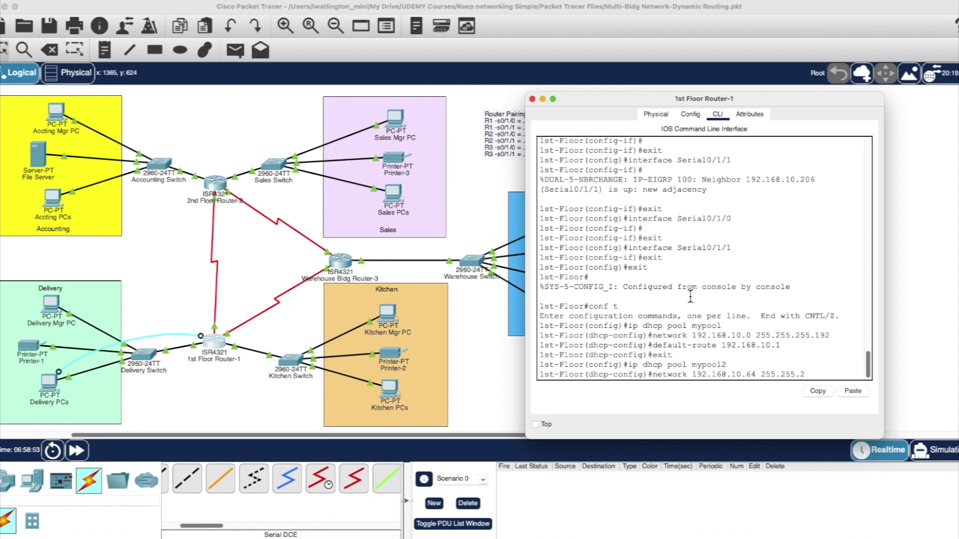
text(55.224)
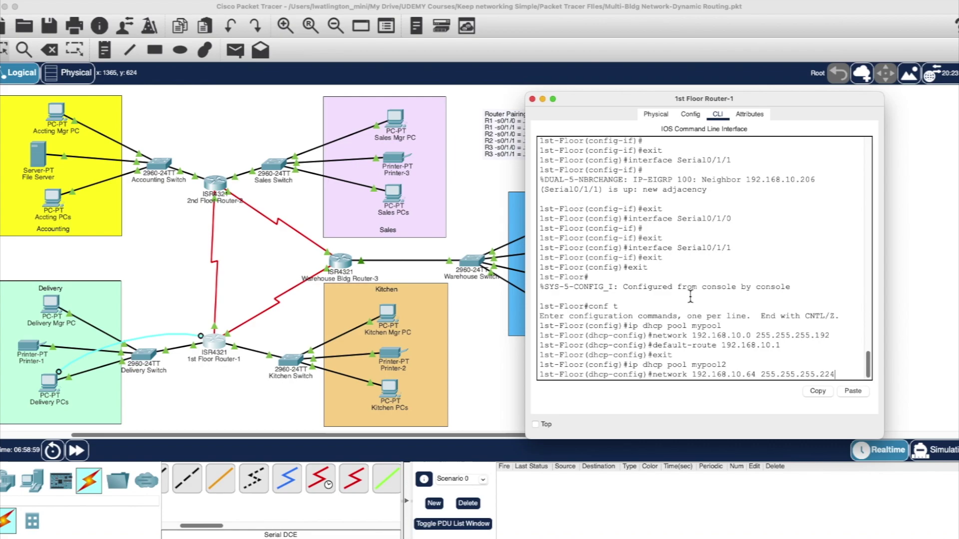
key(Return)
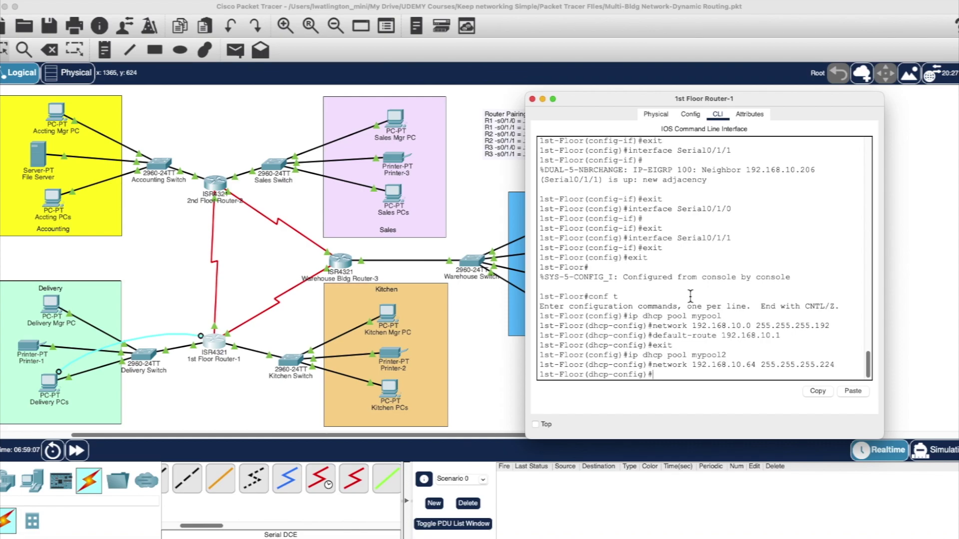
text(default-route 192.168.10)
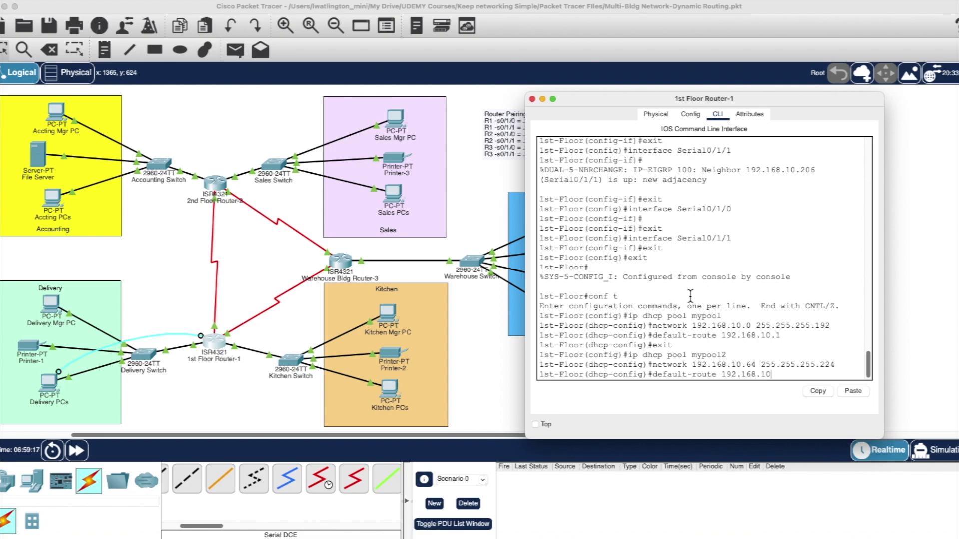
text(.65)
key(Return)
text(exit)
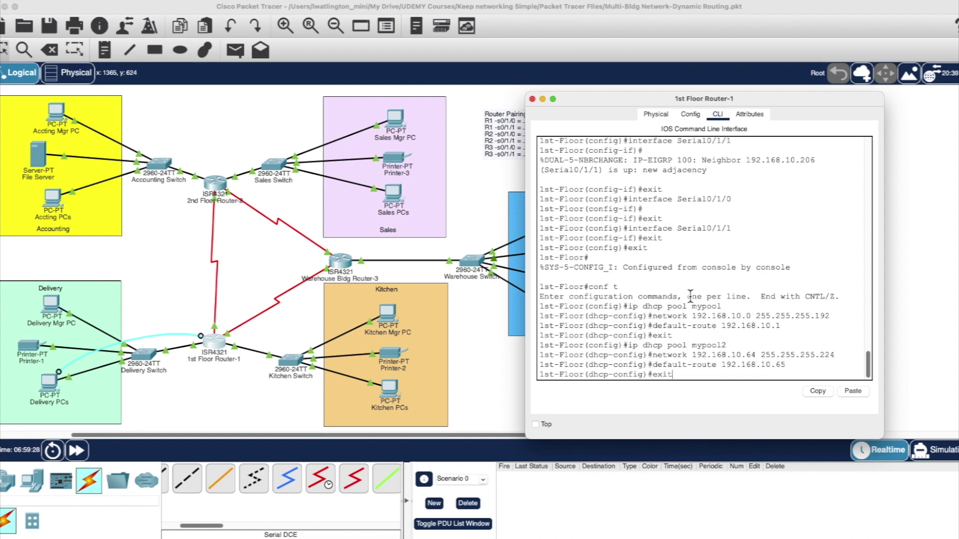
key(Return)
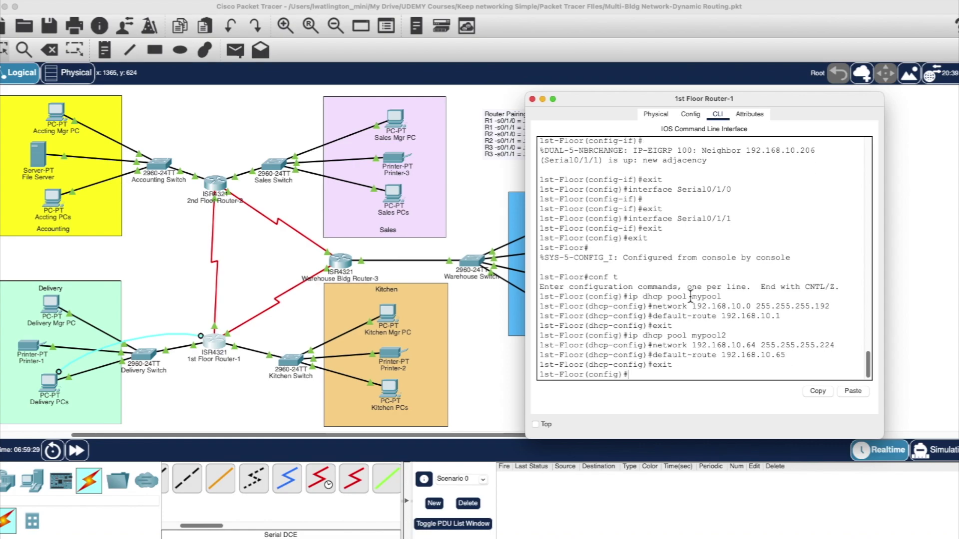
Exit configuration mode and run show run to check the mypool and mypool2 sections.
text(exit)
key(Return)
key(Return)
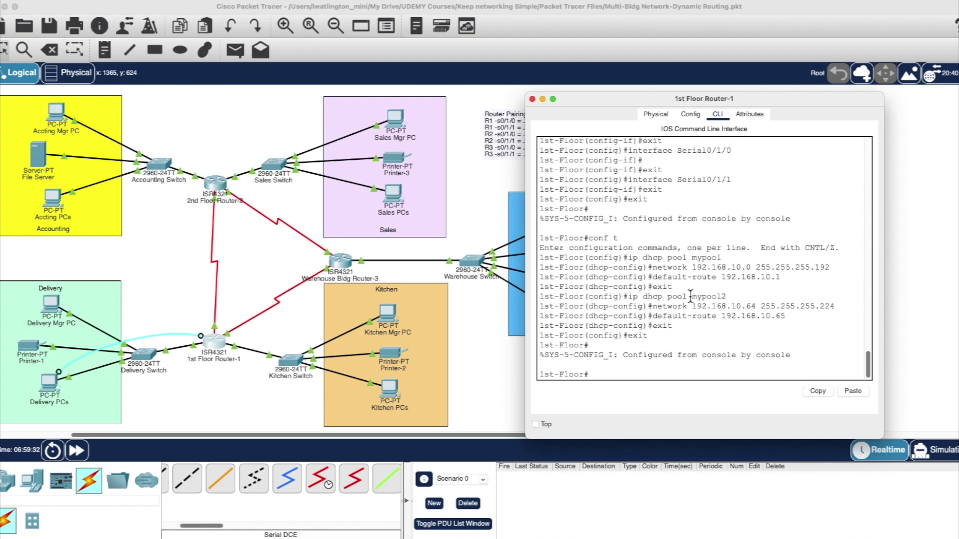
text(show run)
key(Return)
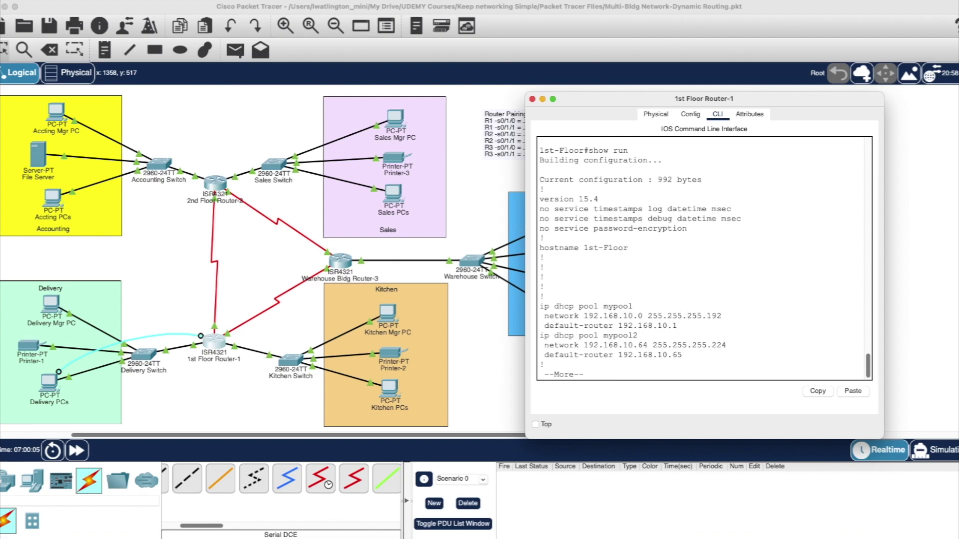
Switch Delivery Mgr PC's IP configuration to DHCP, obtaining 192.168.10.66.
click(469, 373)
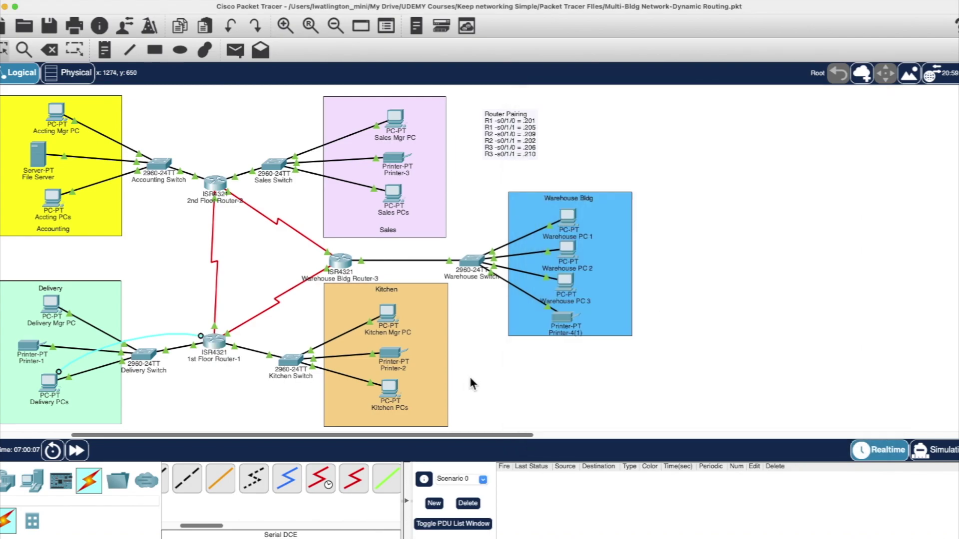
click(203, 344)
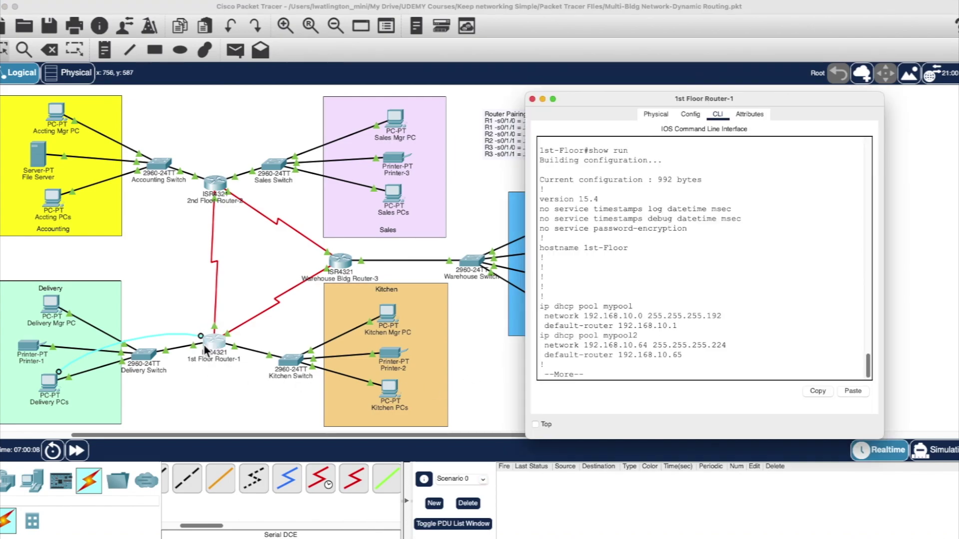
click(55, 305)
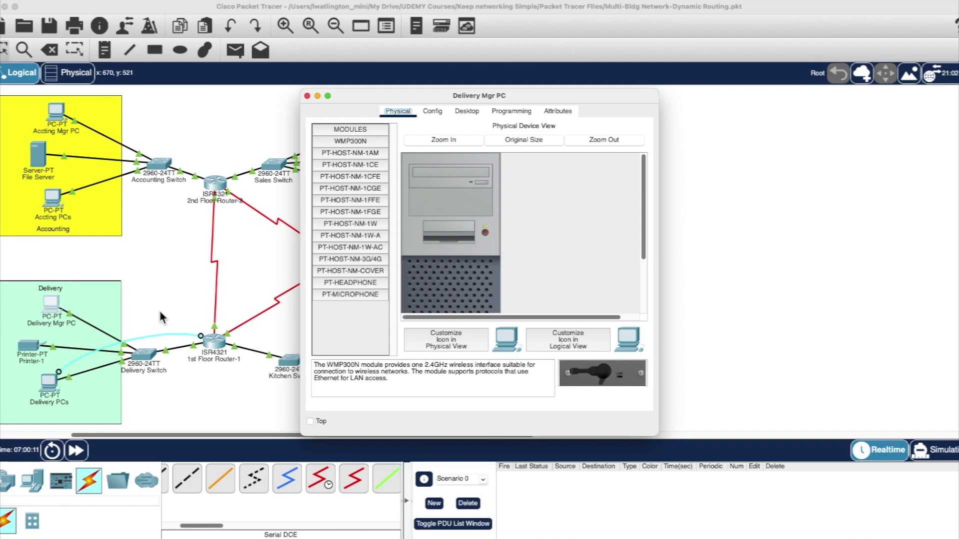
click(158, 307)
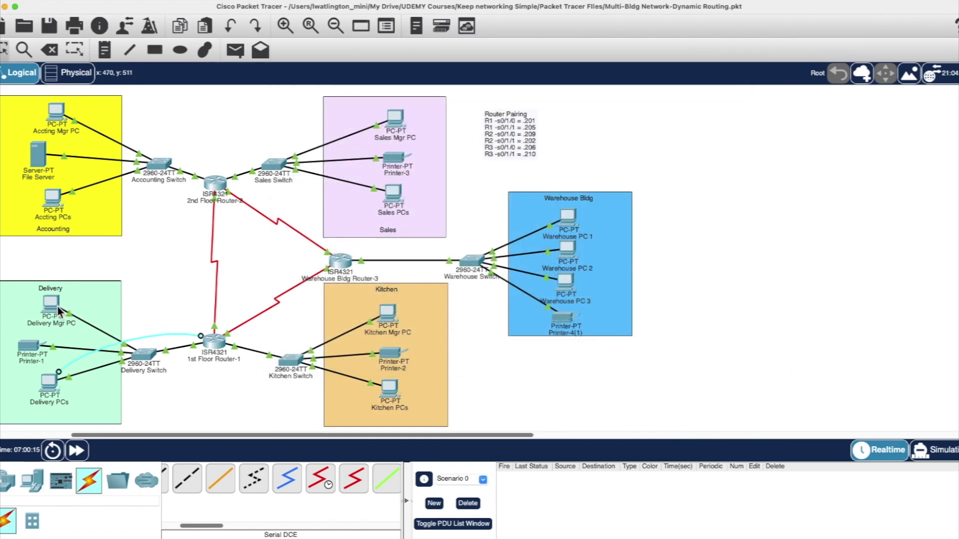
click(58, 307)
click(467, 110)
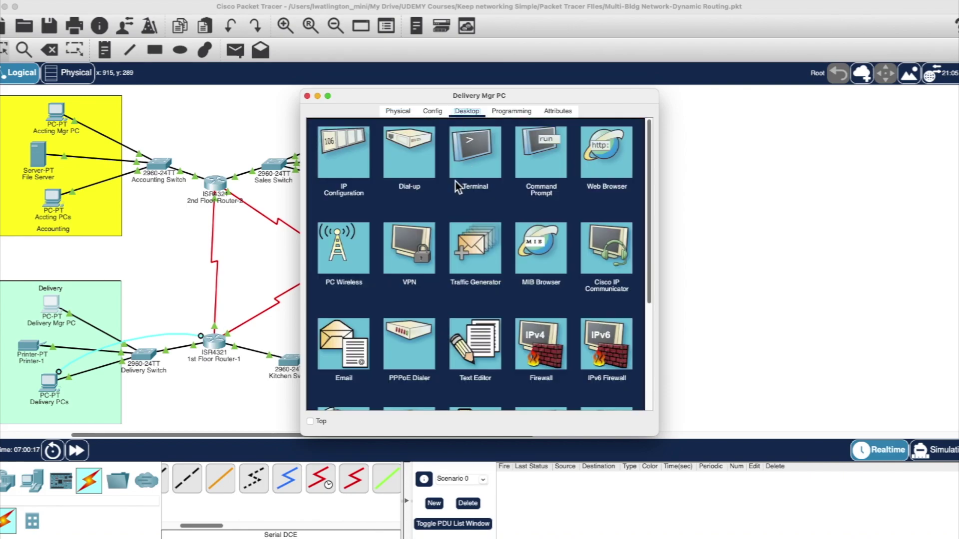
click(360, 150)
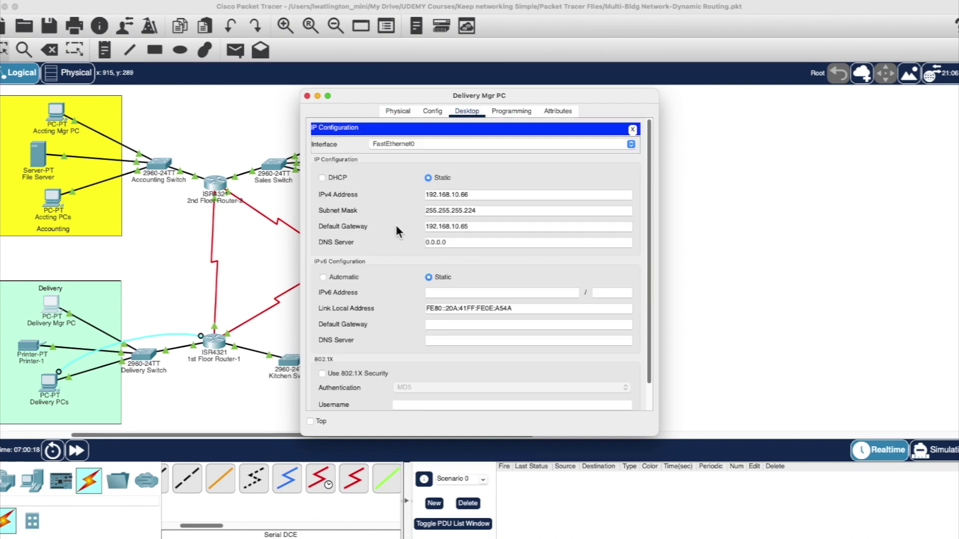
click(322, 178)
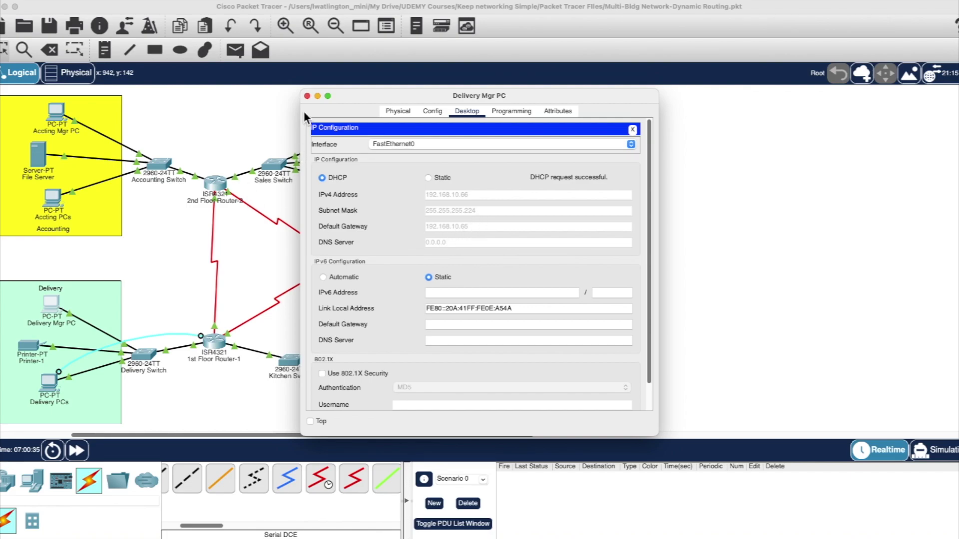
Set Printer-1 to DHCP in its Config settings and verify its FastEthernet0 addressing.
click(307, 96)
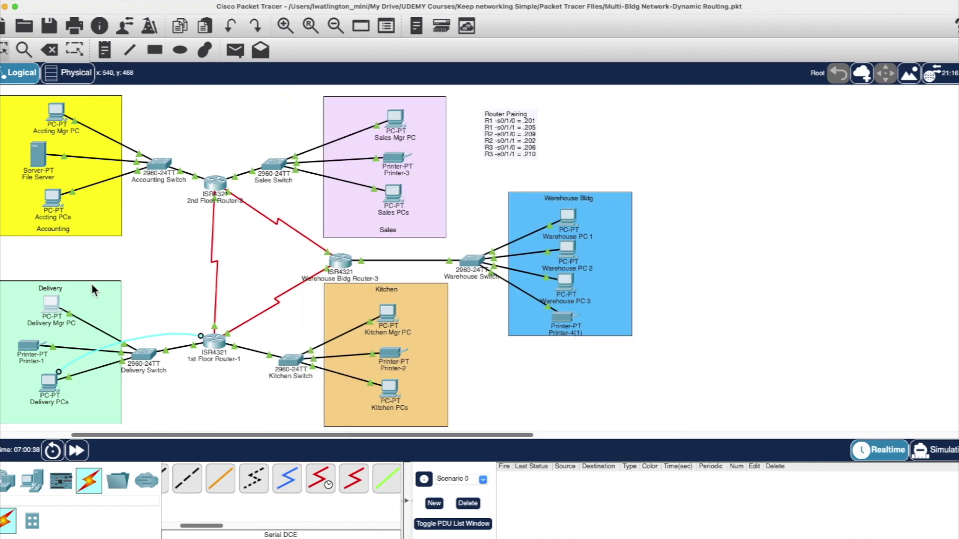
click(28, 355)
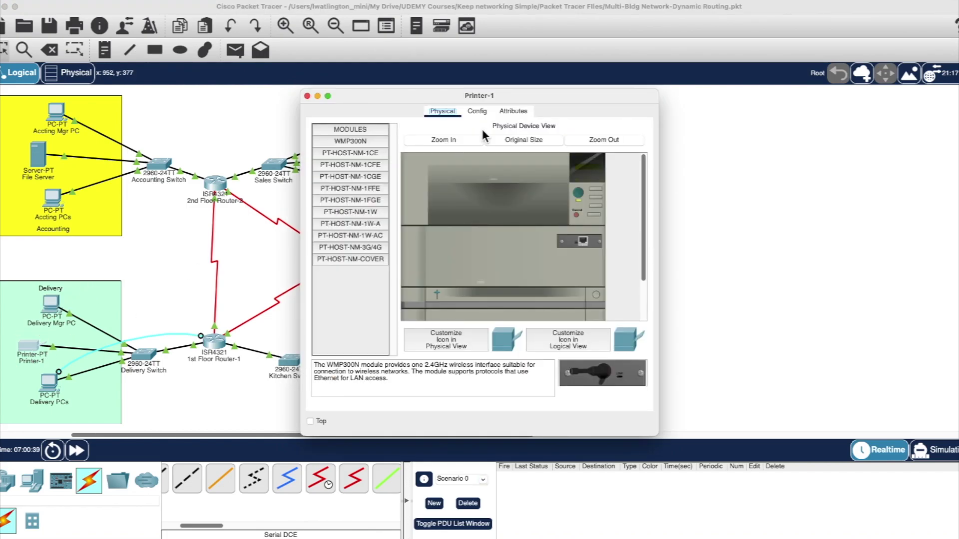
click(475, 113)
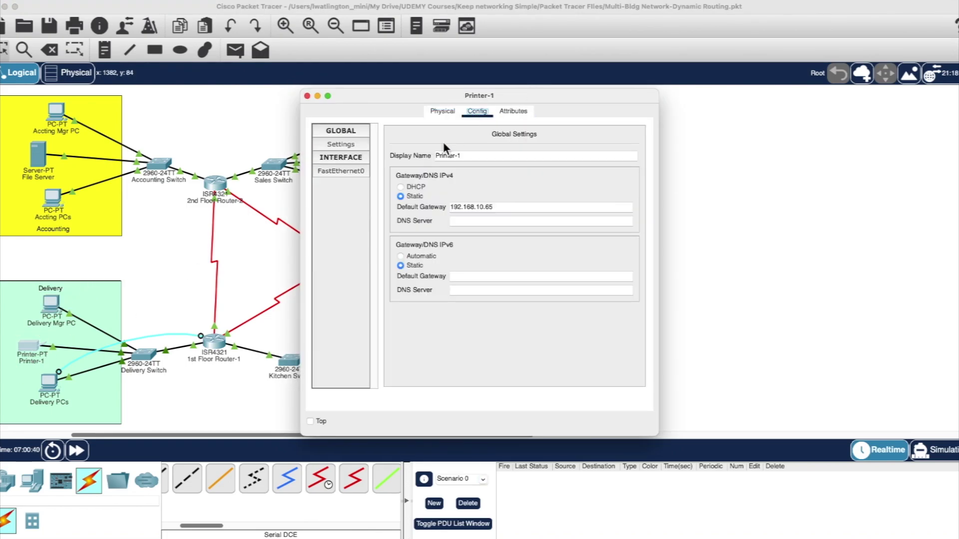
click(402, 188)
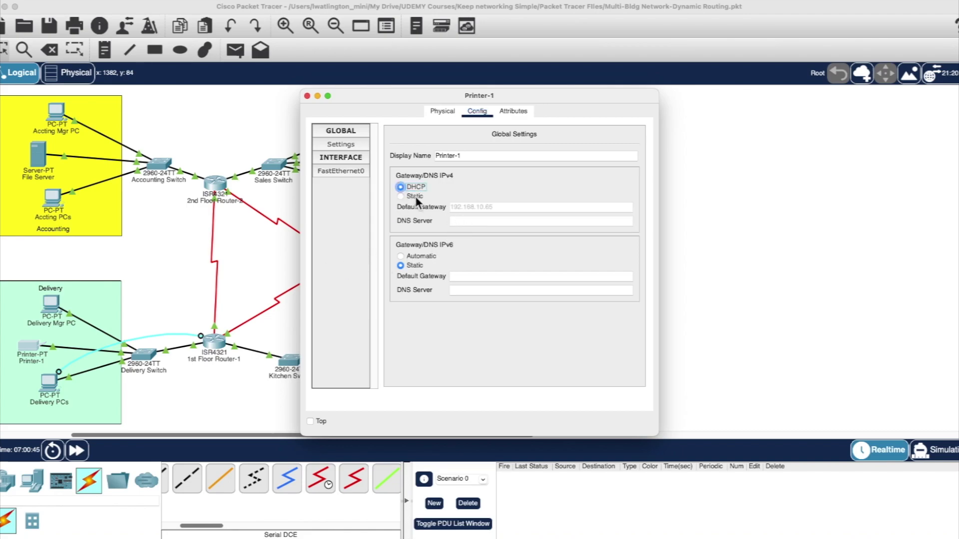
click(347, 170)
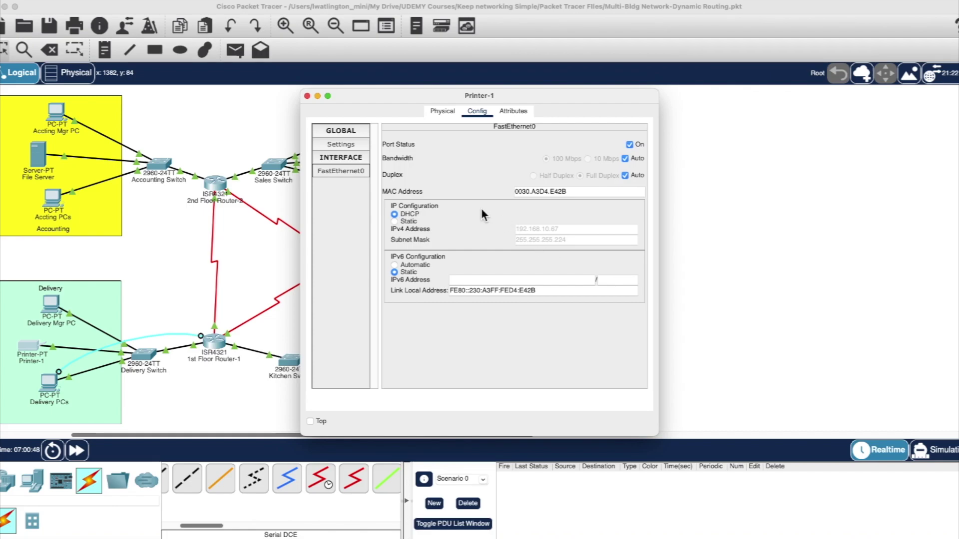
click(307, 96)
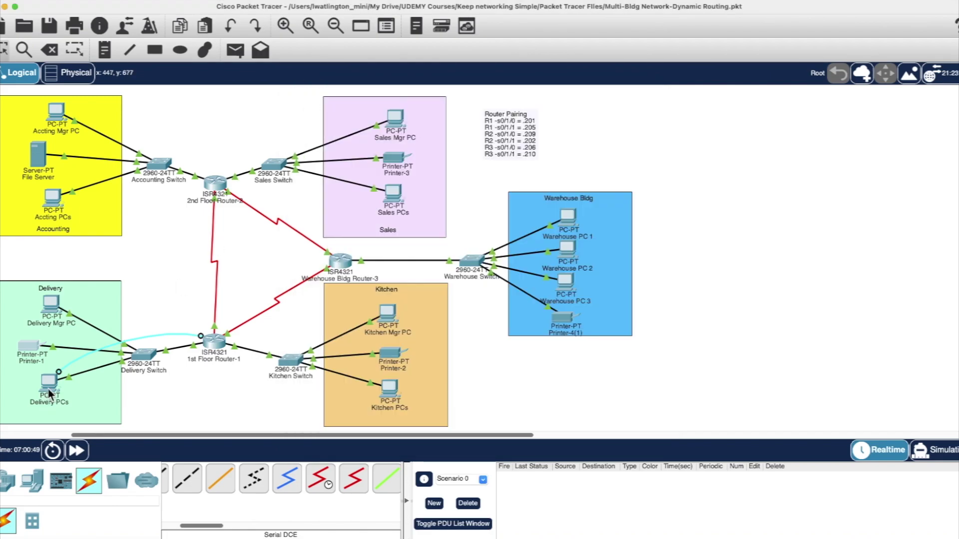
Switch Delivery PCs' IP configuration to DHCP, obtaining 192.168.10.68.
click(49, 382)
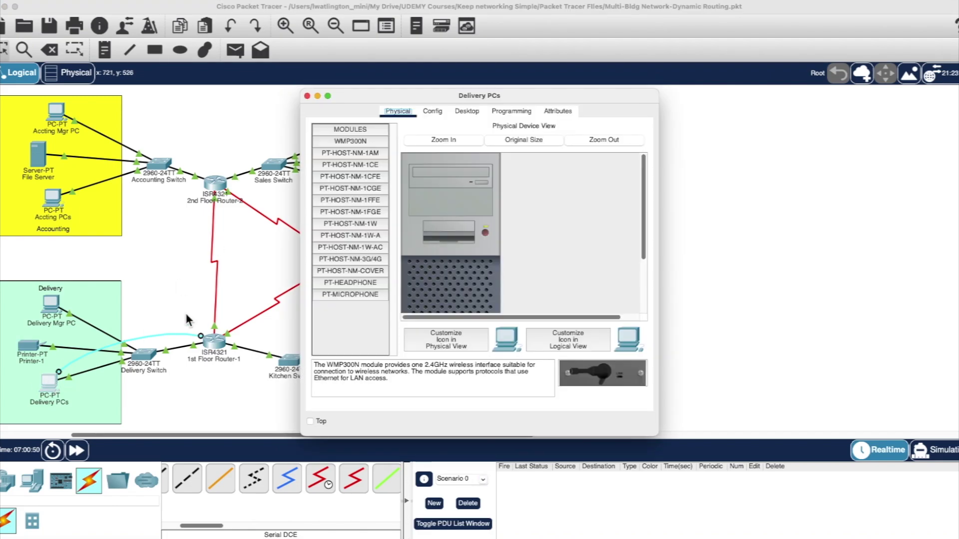
click(457, 112)
click(349, 185)
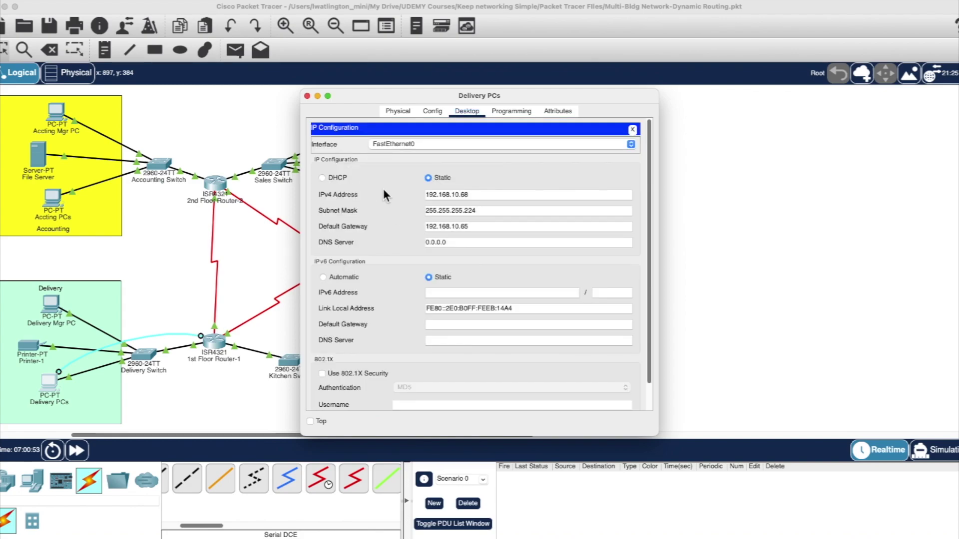
click(323, 178)
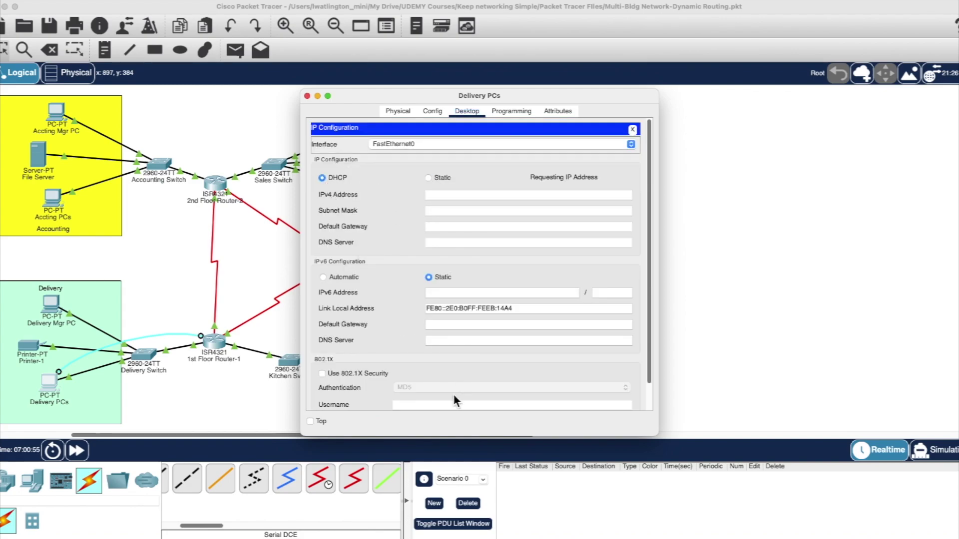
click(307, 96)
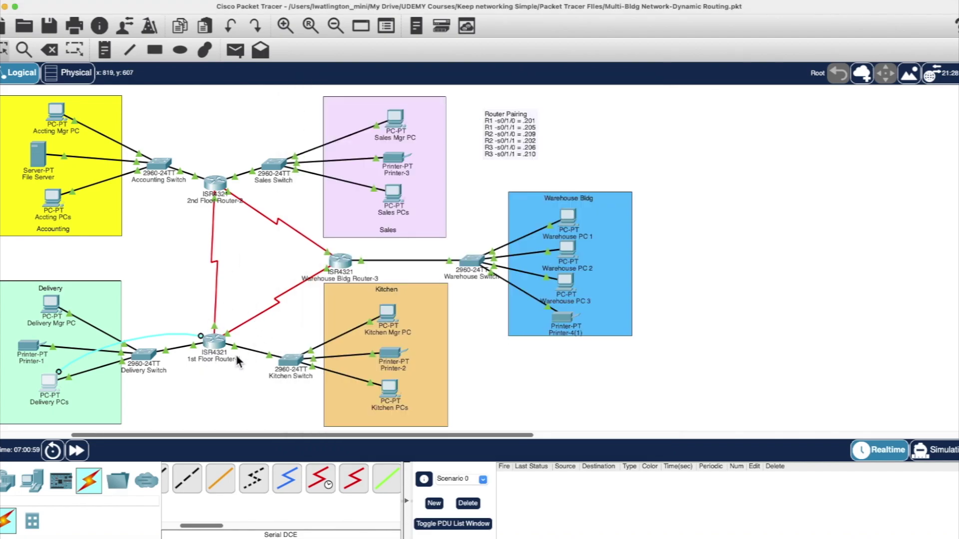
Switch Kitchen Mgr PC's IP configuration to DHCP.
click(388, 315)
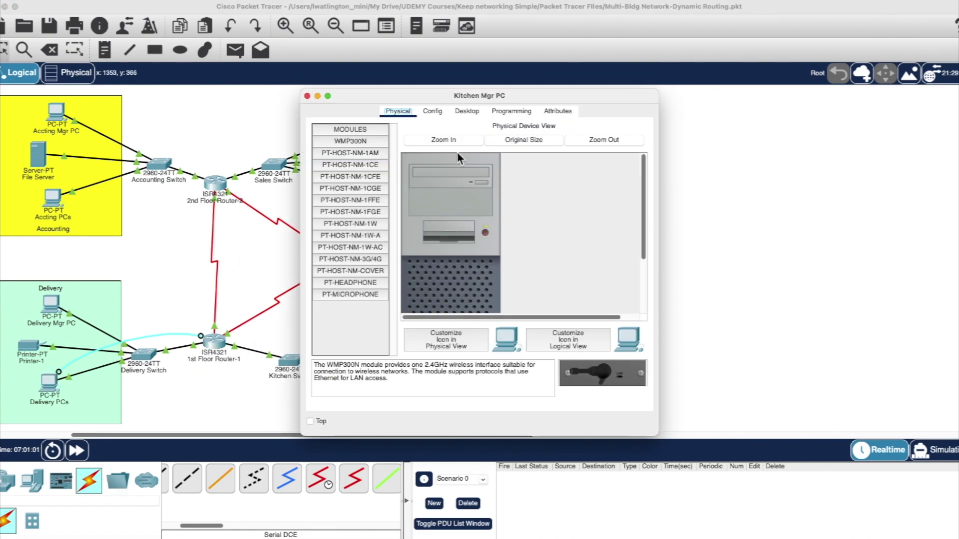
click(467, 111)
click(343, 156)
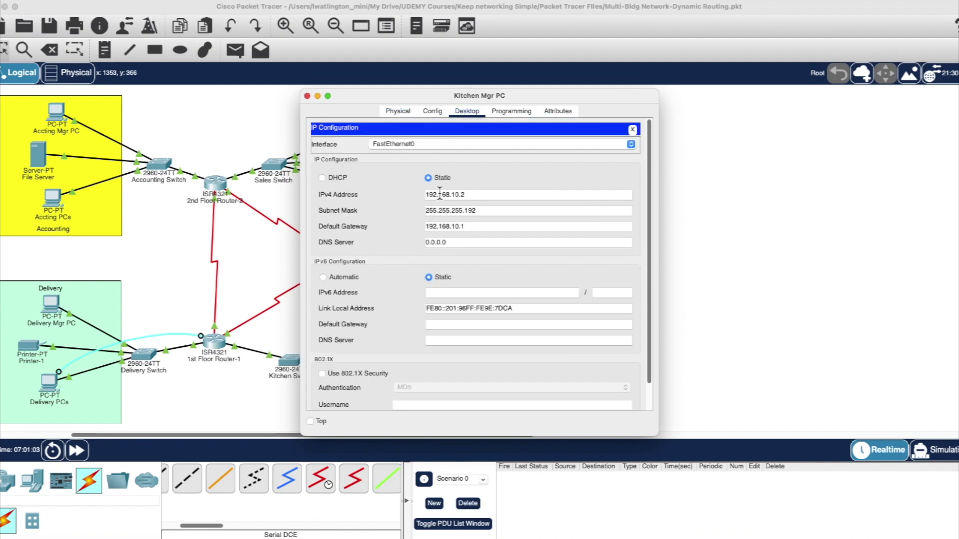
click(321, 177)
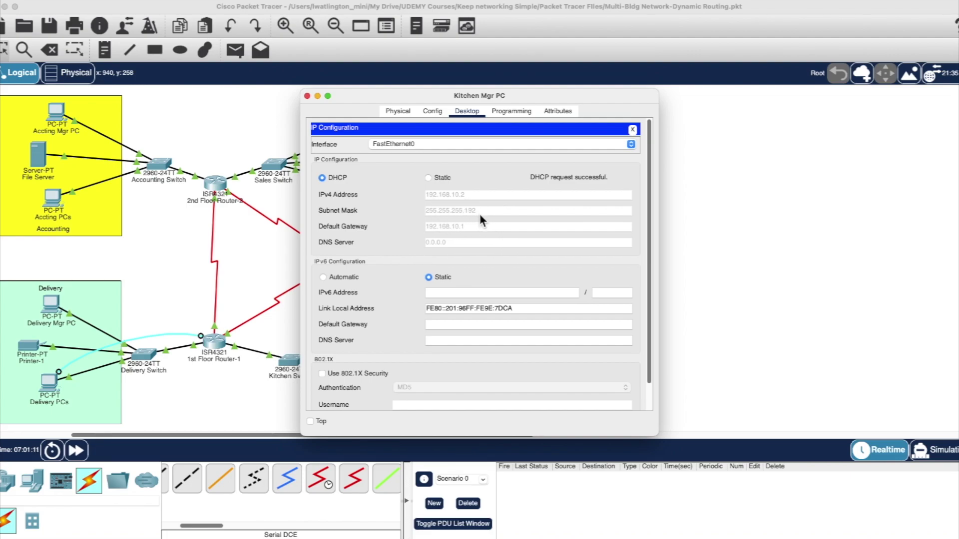
click(308, 96)
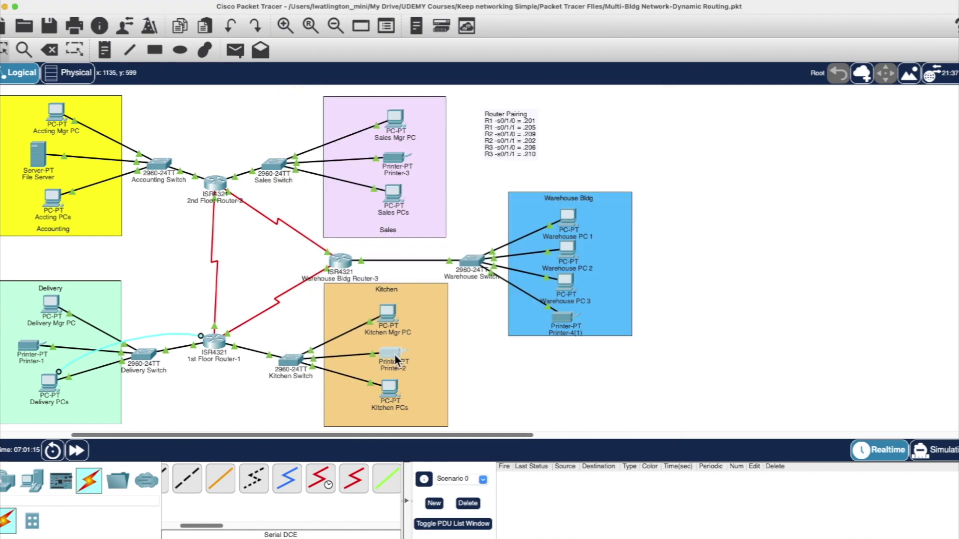
Set Printer-2 to DHCP and verify its interface gets 192.168.10.3.
click(399, 356)
click(477, 111)
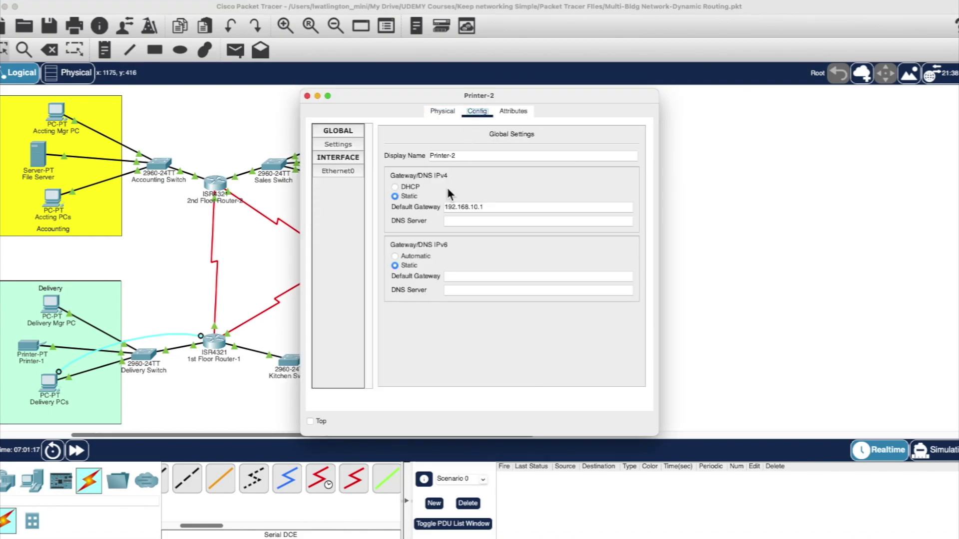
click(395, 187)
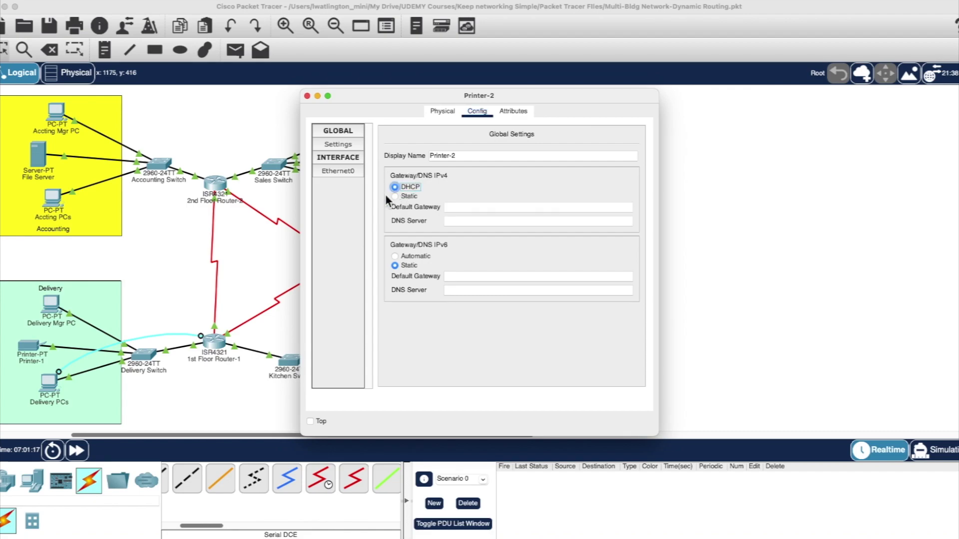
click(343, 171)
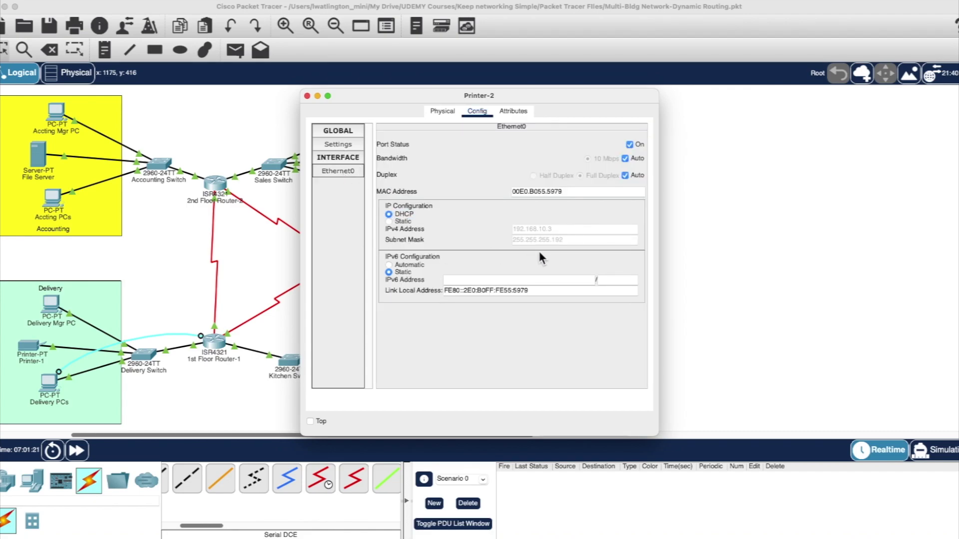
click(308, 96)
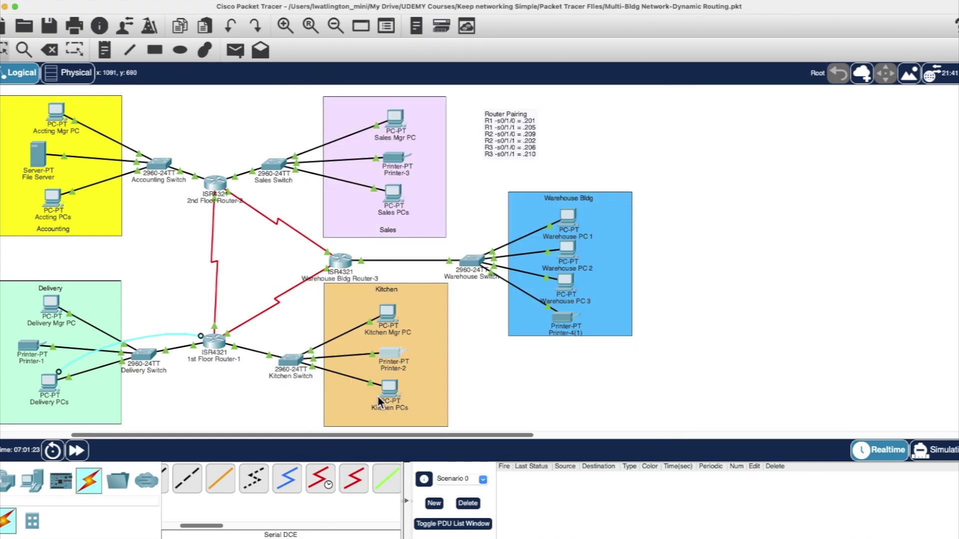
Switch Kitchen PCs' IP configuration to DHCP, obtaining 192.168.10.4.
click(384, 395)
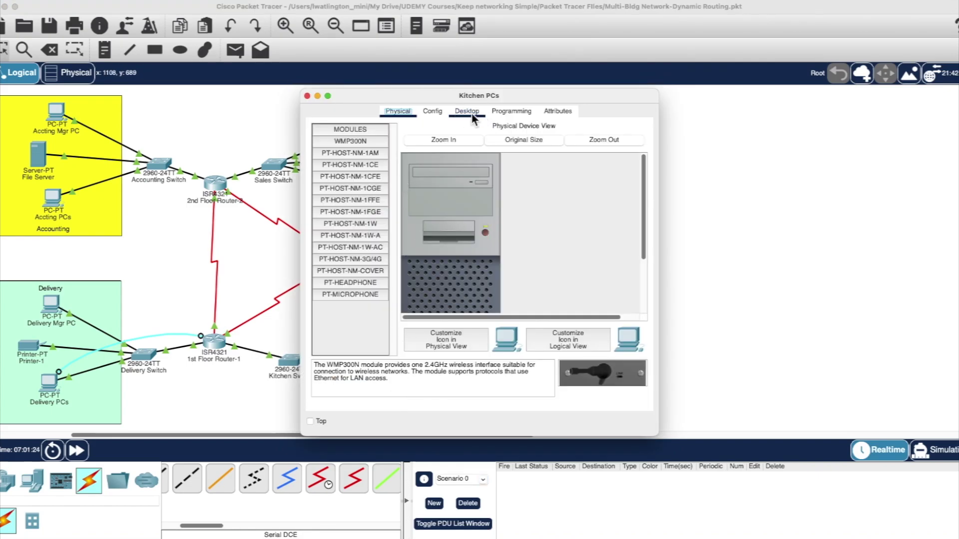
click(472, 111)
click(344, 140)
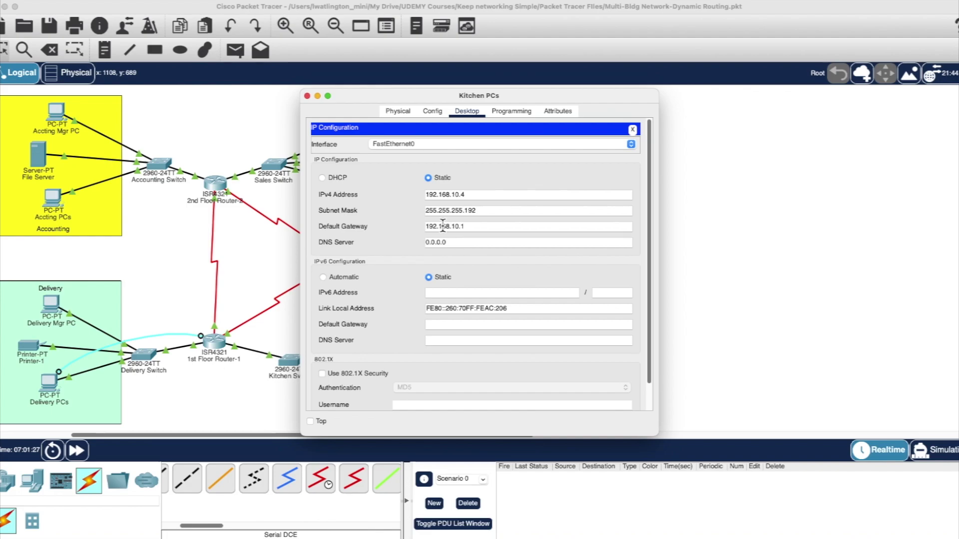
click(322, 178)
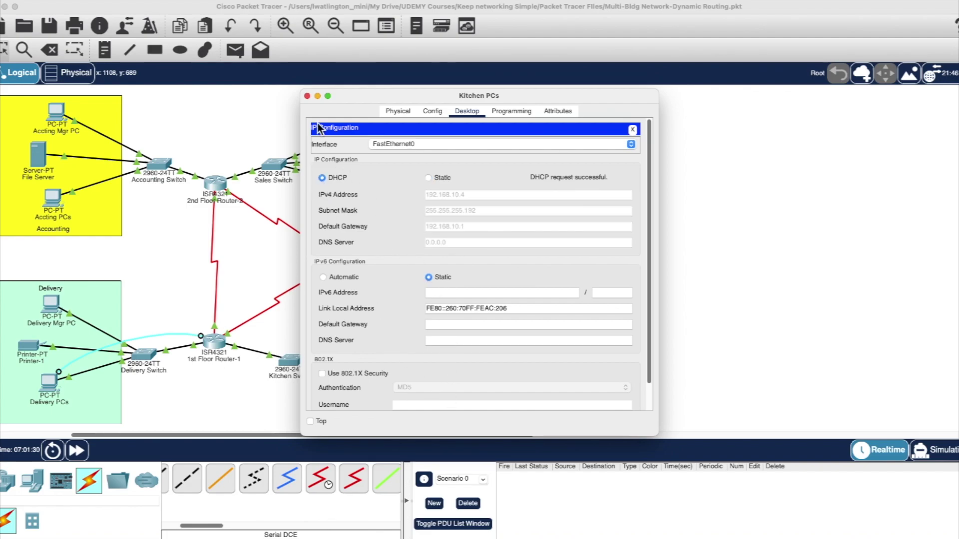
click(307, 95)
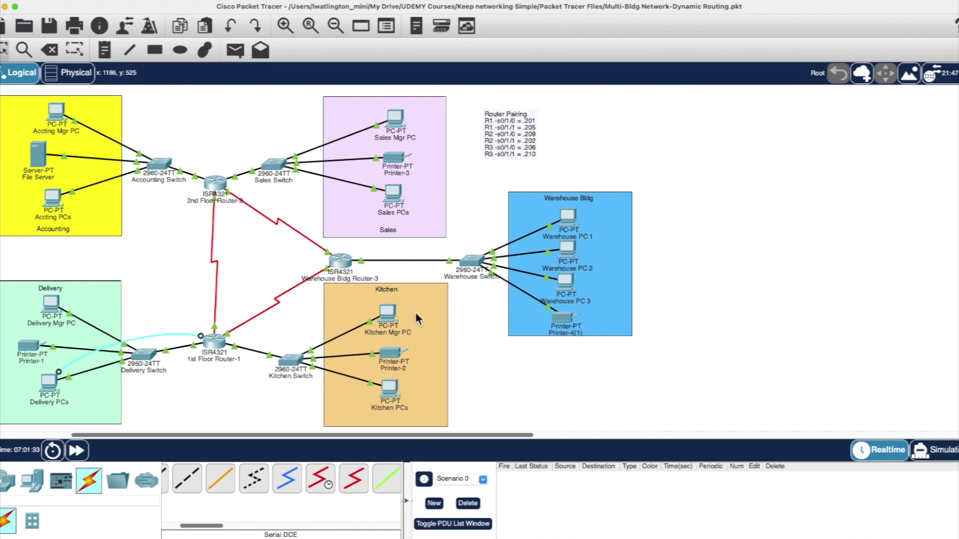